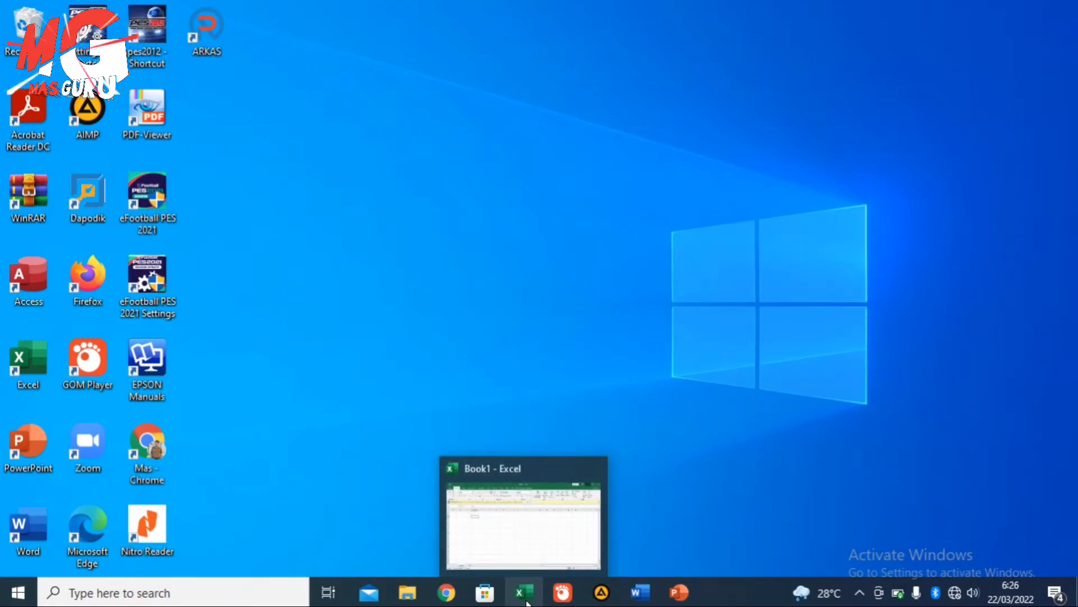
- Restore the blank Excel workbook Book1 from the taskbar
{"action": "left_click", "coordinate": [527, 602]}
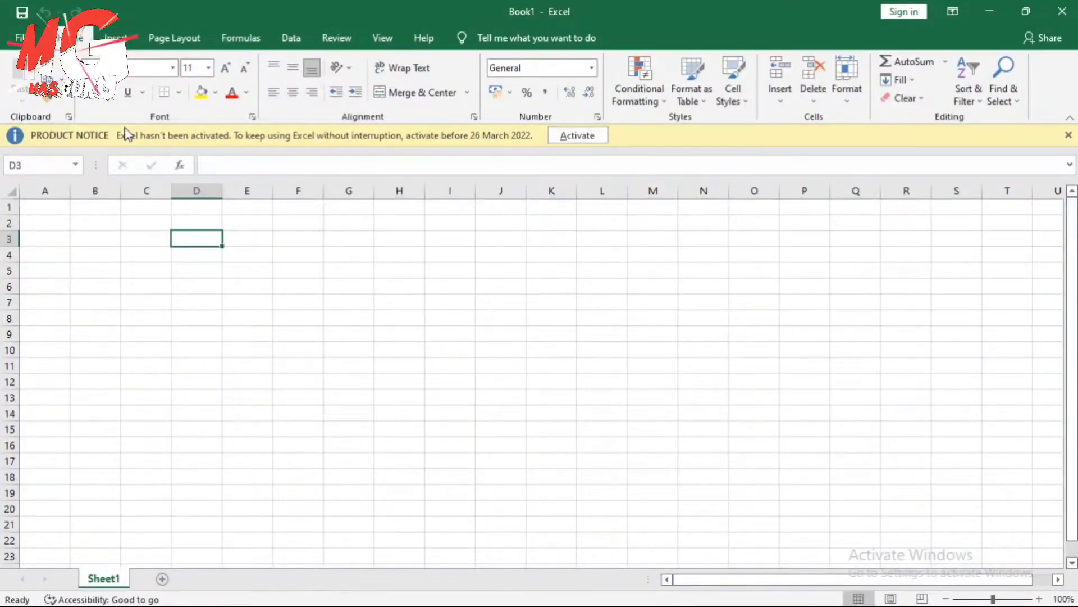
- Type the test text 'hbhbbh' into cell E7, then erase it
{"action": "left_click", "coordinate": [261, 301]}
{"action": "type", "text": "hbhbbh"}
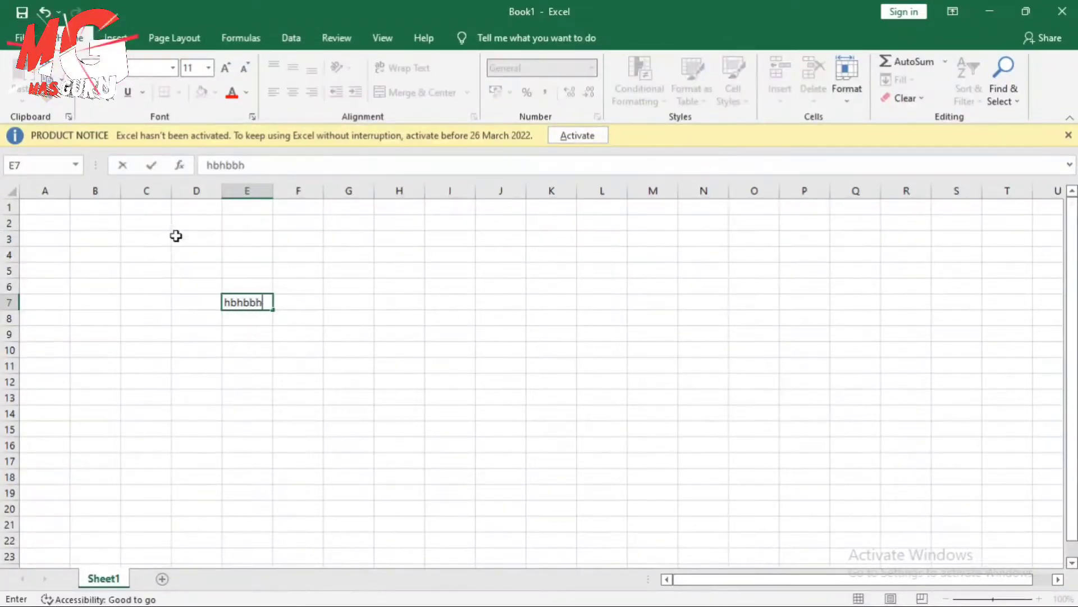
{"action": "key", "text": "BackSpace"}
{"action": "key", "text": "BackSpace"}
{"action": "key", "text": "BackSpace"}
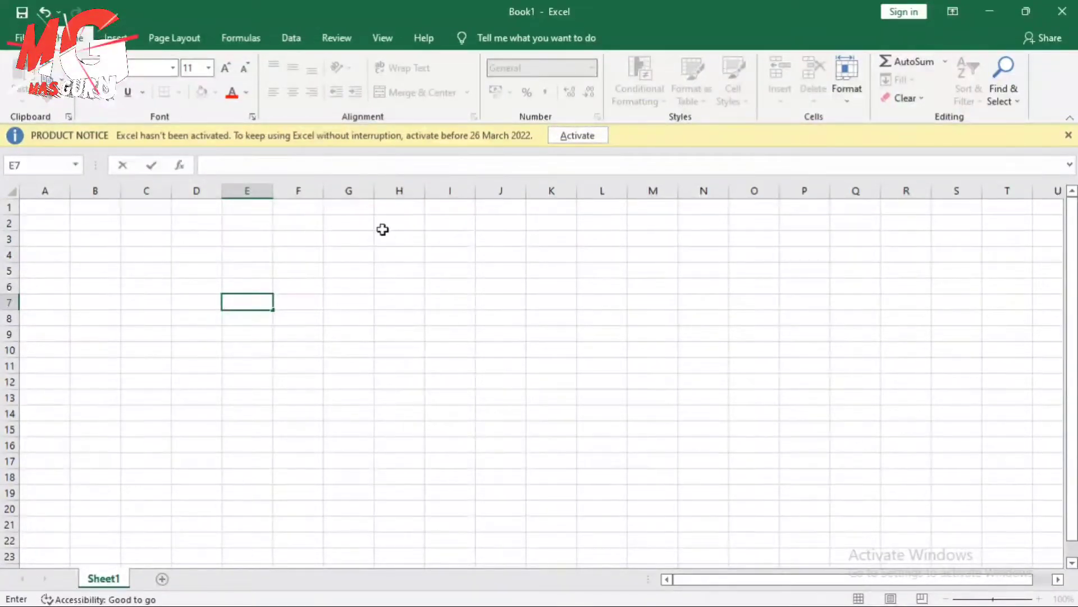
{"action": "left_click", "coordinate": [397, 268]}
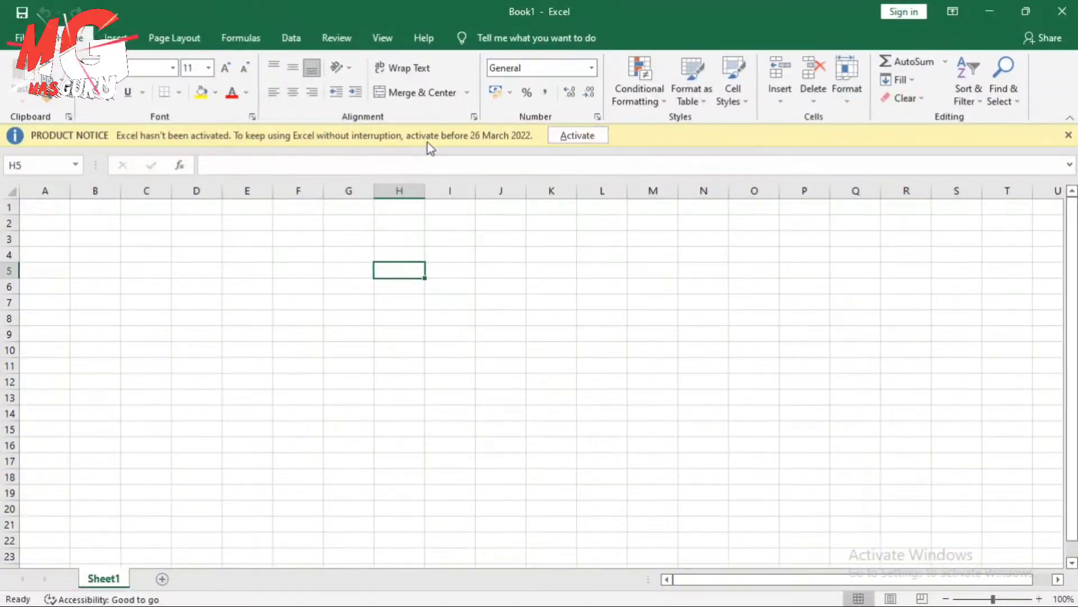
- Try Activate, dismiss the Office sign-in prompt, and switch to Word's Document1
{"action": "left_click", "coordinate": [578, 135]}
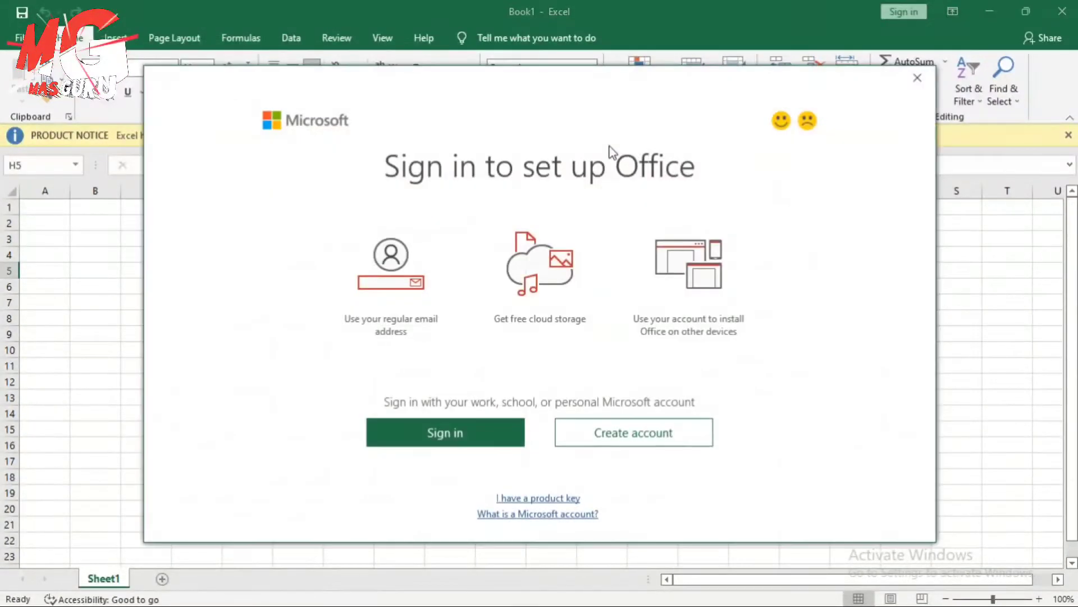
{"action": "left_click", "coordinate": [907, 87]}
{"action": "mouse_move", "coordinate": [618, 596]}
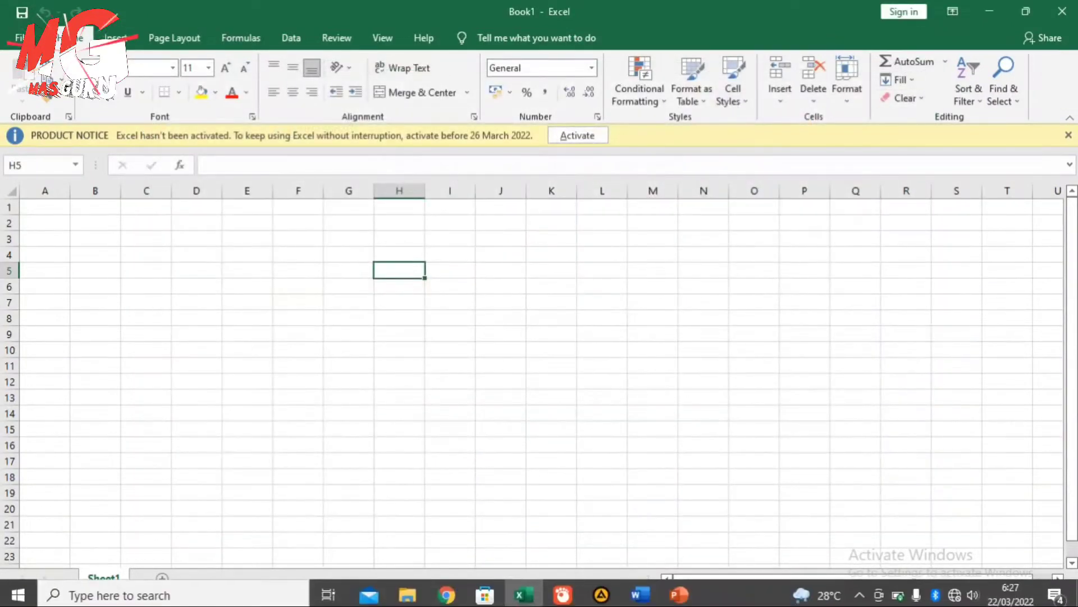
{"action": "left_click", "coordinate": [640, 592]}
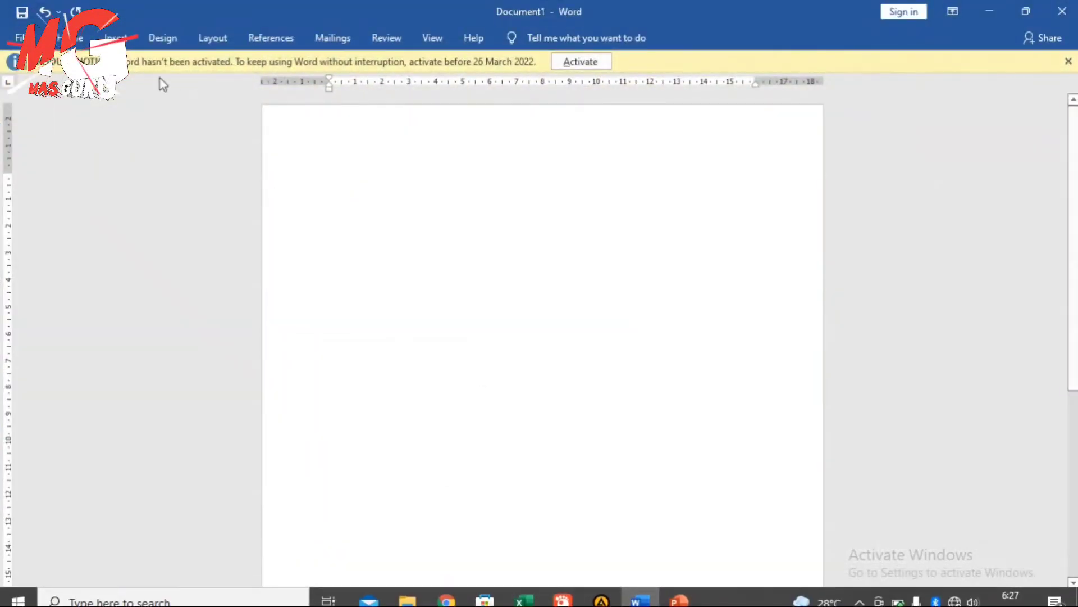
- Type and erase the test text 'hvhvhbjknj' on the page, then dismiss the activation notice
{"action": "left_click", "coordinate": [85, 41]}
{"action": "left_click", "coordinate": [312, 140]}
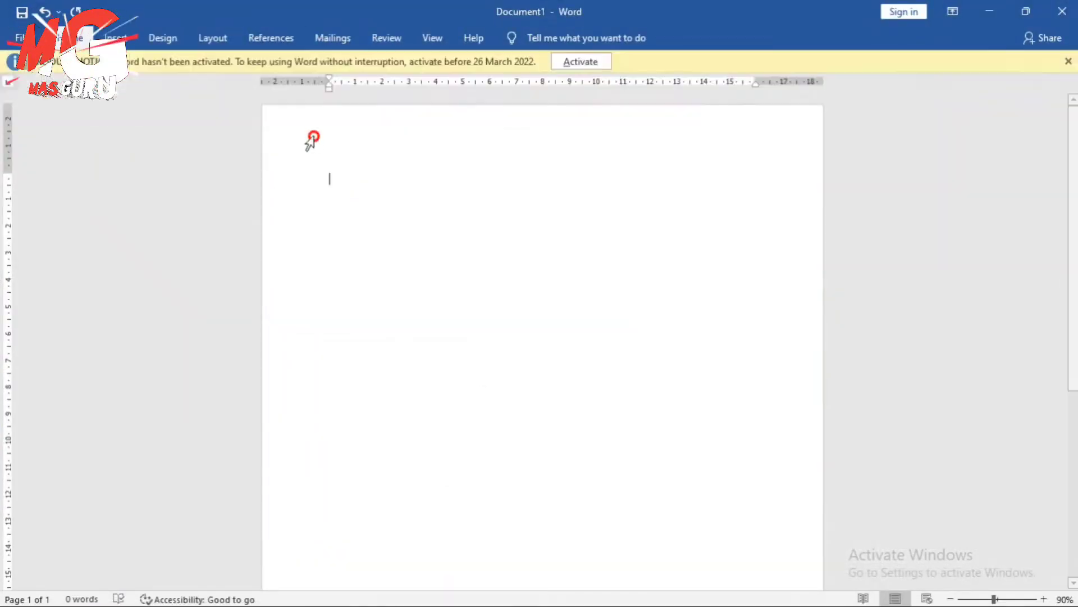
{"action": "type", "text": "hvhvhbjknj"}
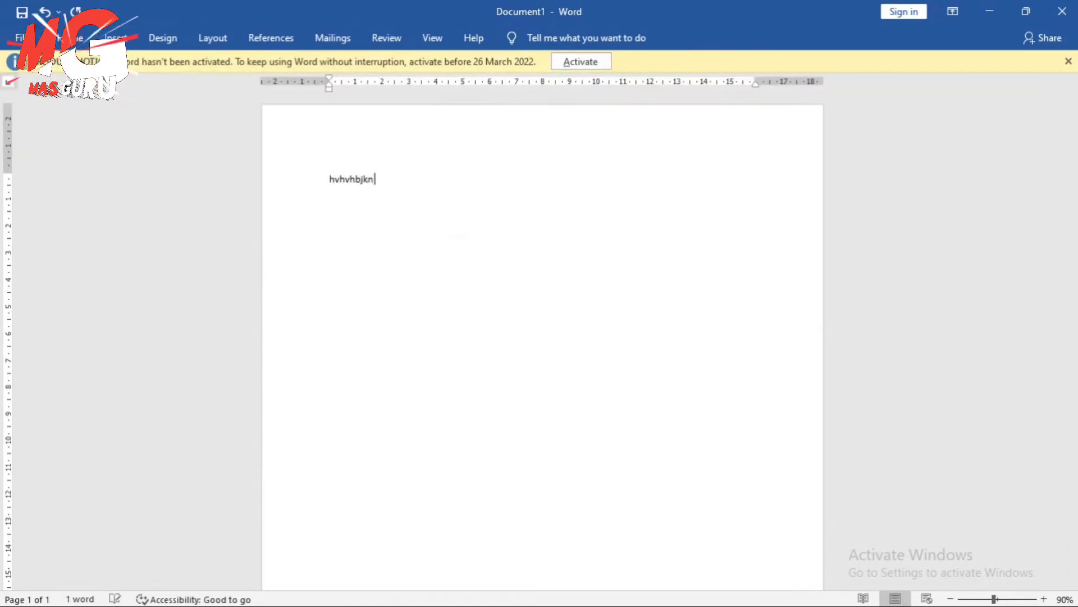
{"action": "key", "text": "BackSpace"}
{"action": "key", "text": "BackSpace"}
{"action": "key", "text": "BackSpace"}
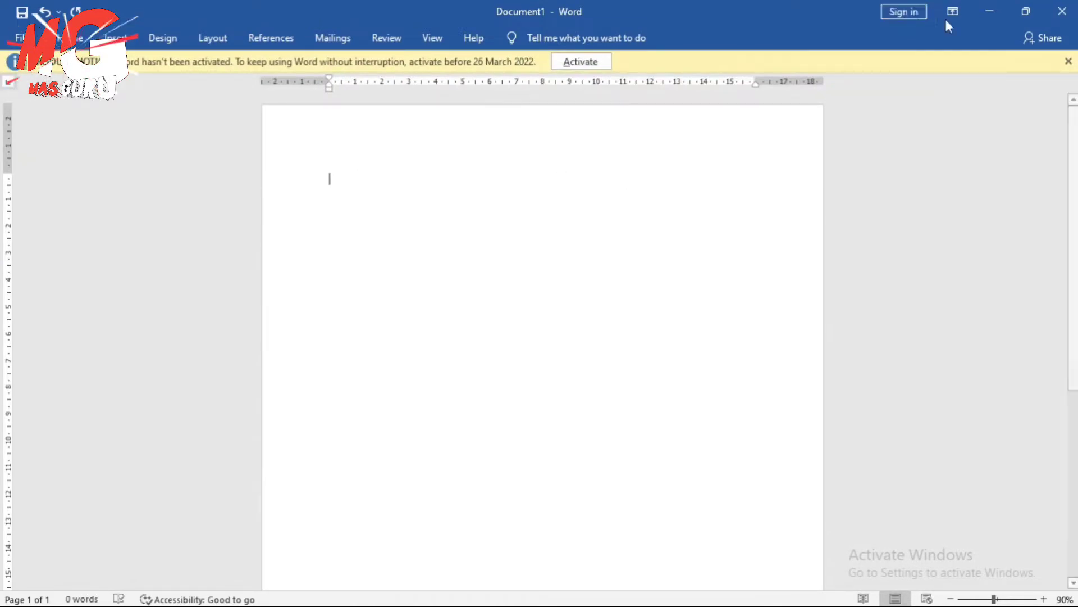
{"action": "left_click", "coordinate": [1068, 62]}
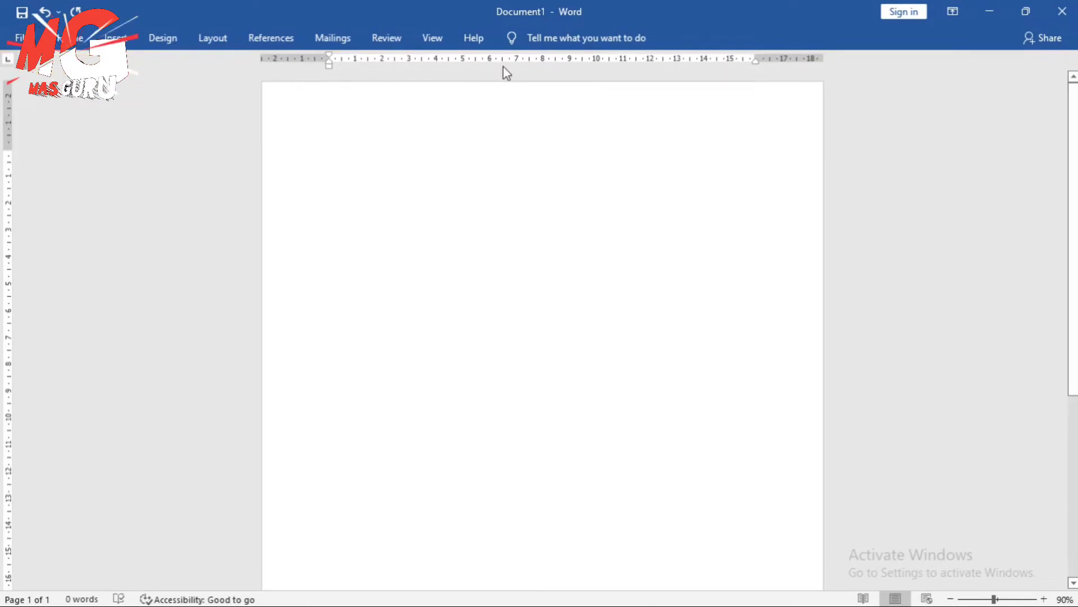
- Type 'hhhh', select and delete it, then minimize Word to return to Excel
{"action": "left_click", "coordinate": [82, 39]}
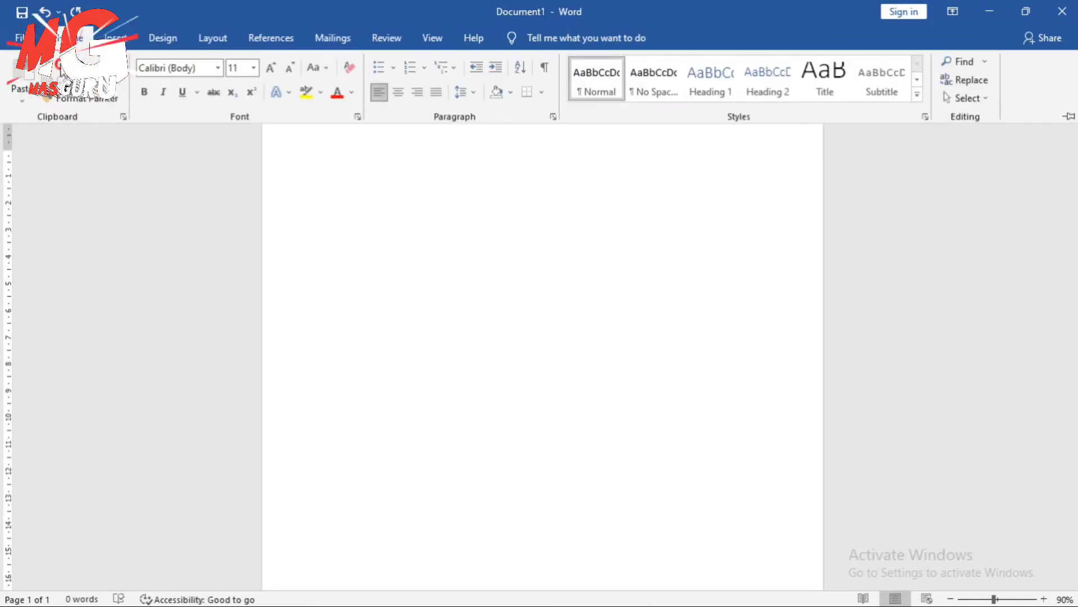
{"action": "type", "text": "hhhh"}
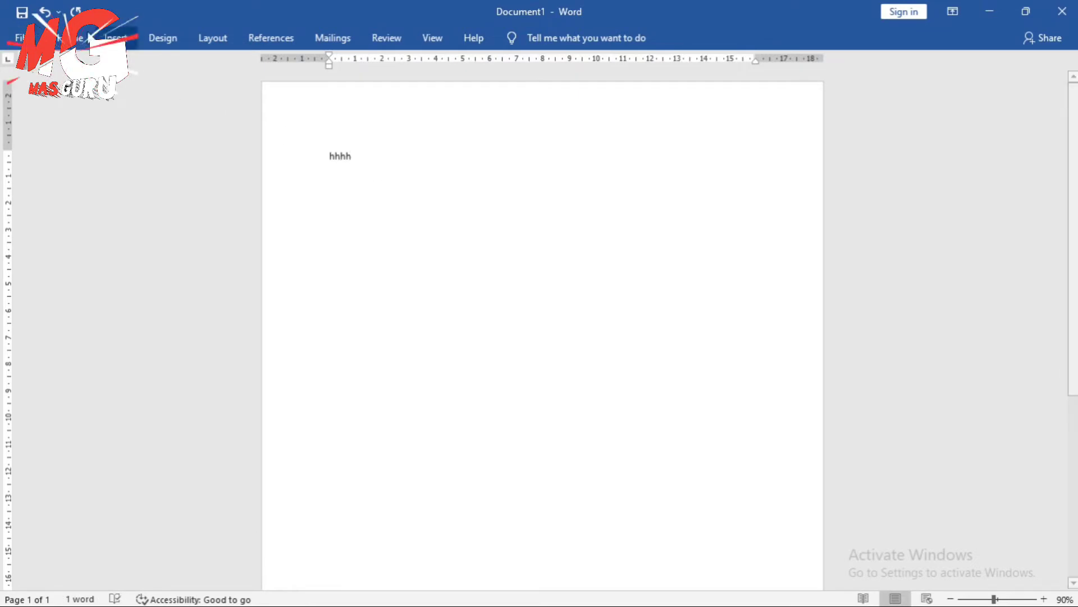
{"action": "left_click", "coordinate": [81, 38]}
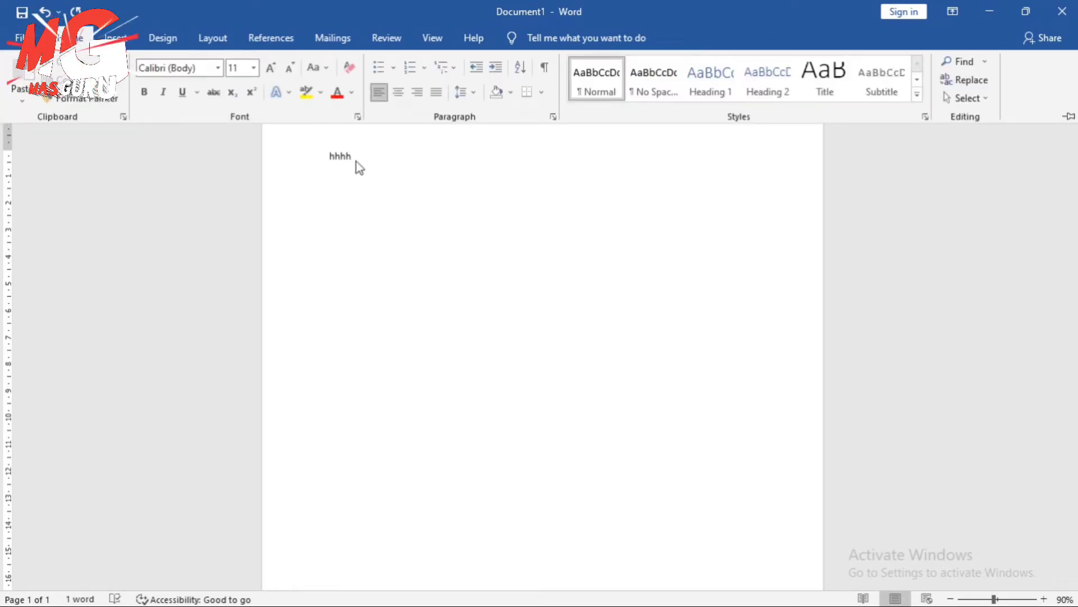
{"action": "left_click", "coordinate": [316, 163]}
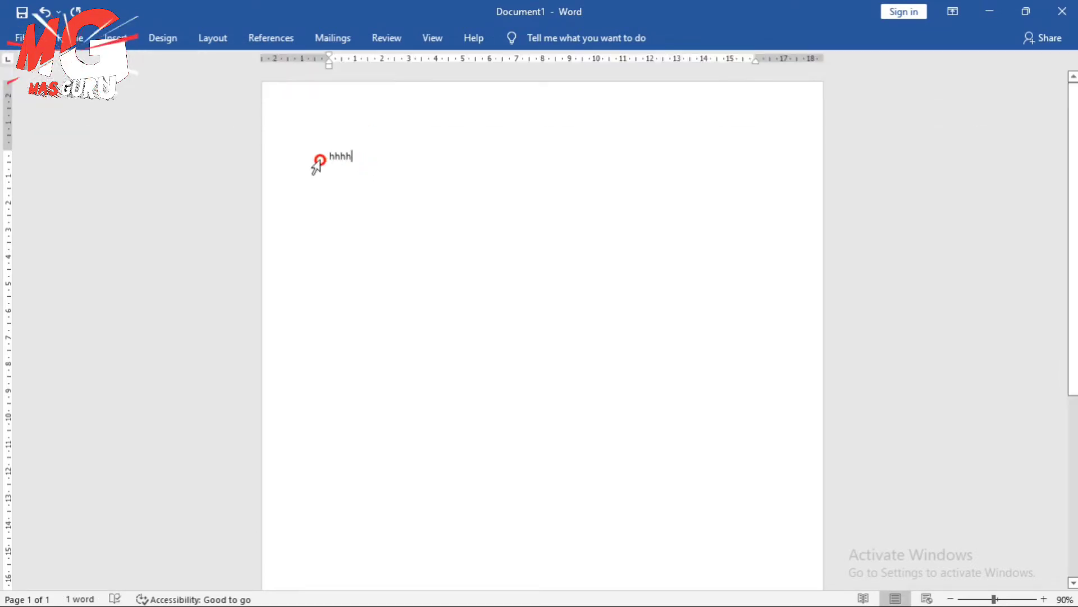
{"action": "double_click", "coordinate": [340, 157]}
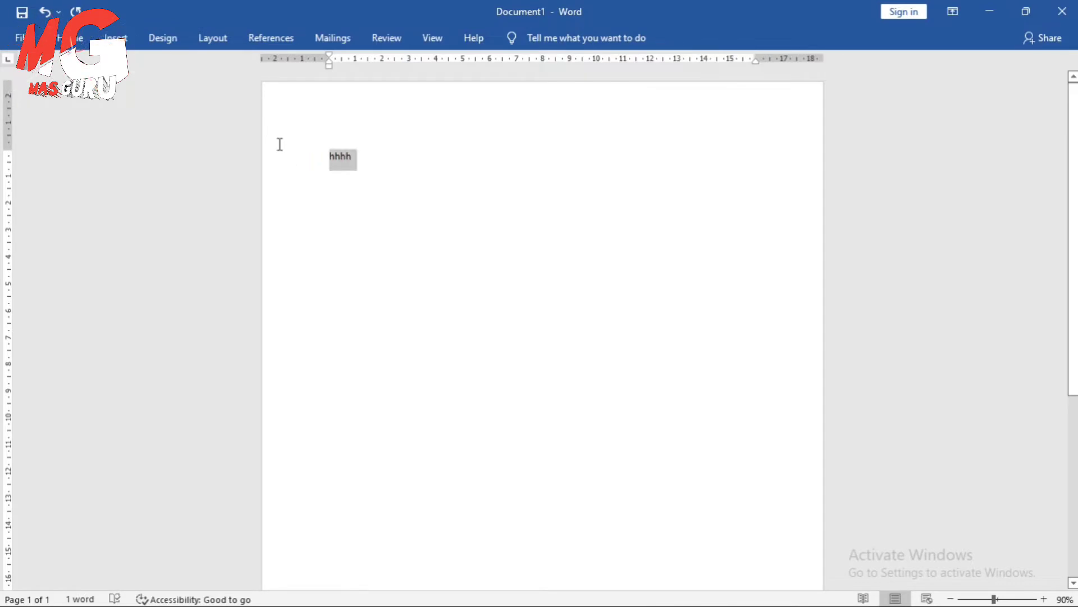
{"action": "left_click", "coordinate": [79, 39]}
{"action": "key", "text": "BackSpace"}
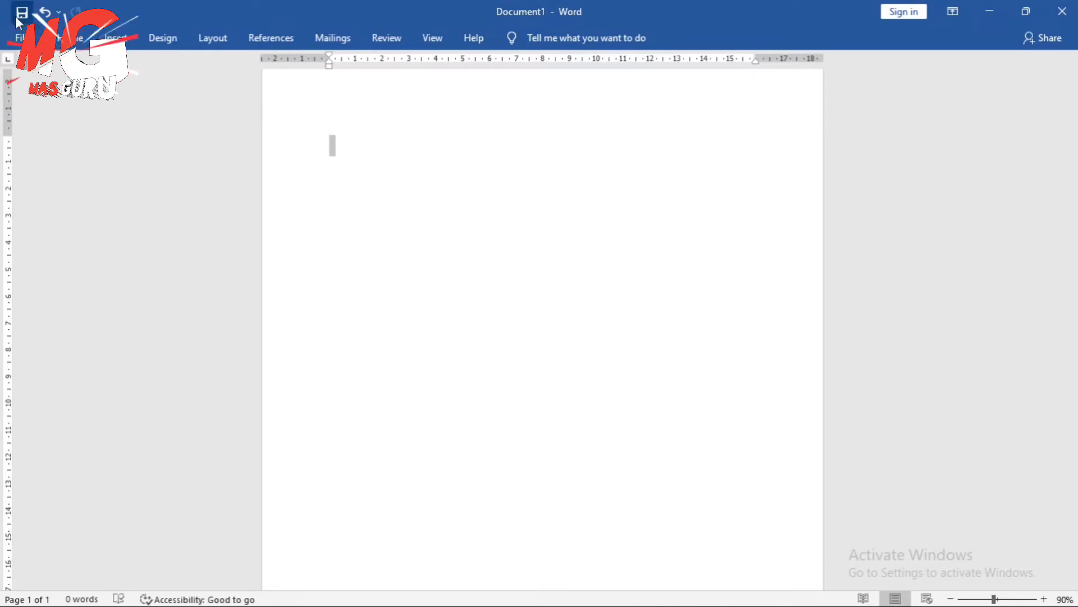
{"action": "left_click", "coordinate": [79, 38]}
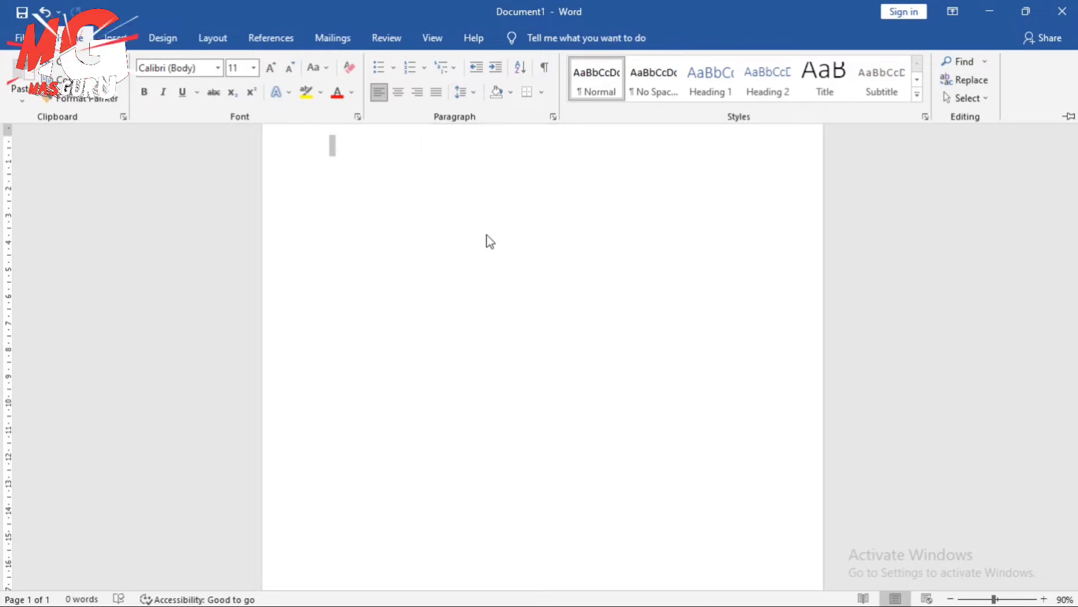
{"action": "left_click", "coordinate": [992, 8]}
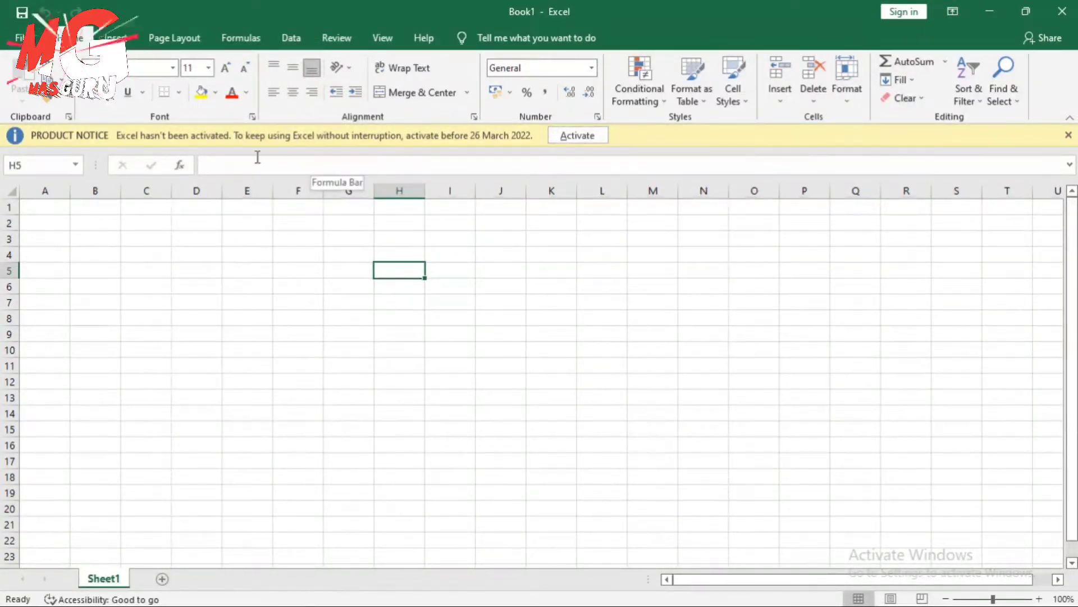
- Try Excel's Activate again, close the sign-in prompt, and open File Explorer on Quick access
{"action": "left_click", "coordinate": [578, 137]}
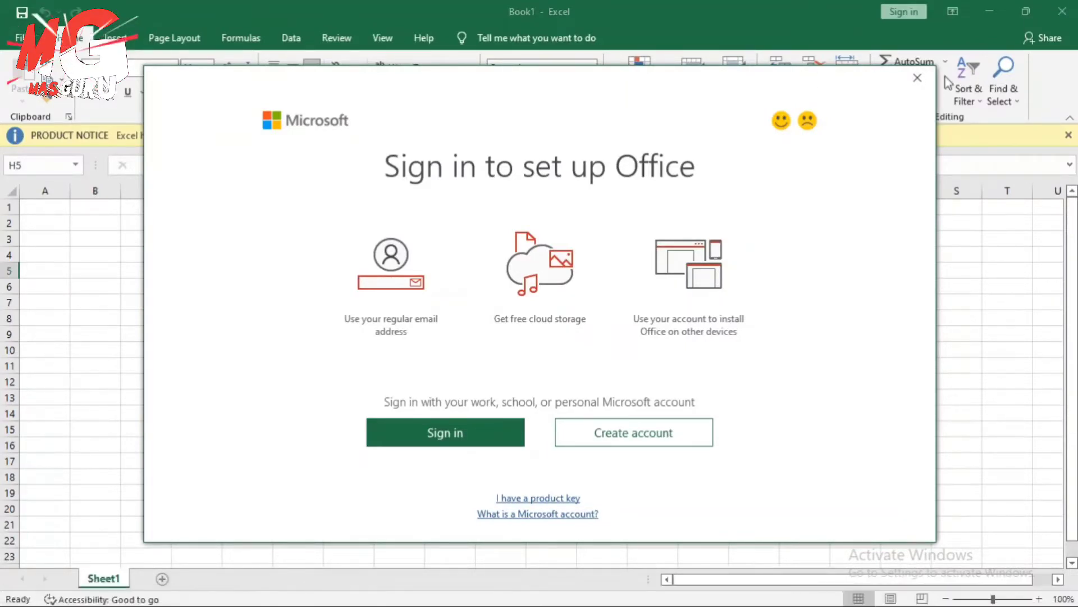
{"action": "left_click", "coordinate": [917, 78]}
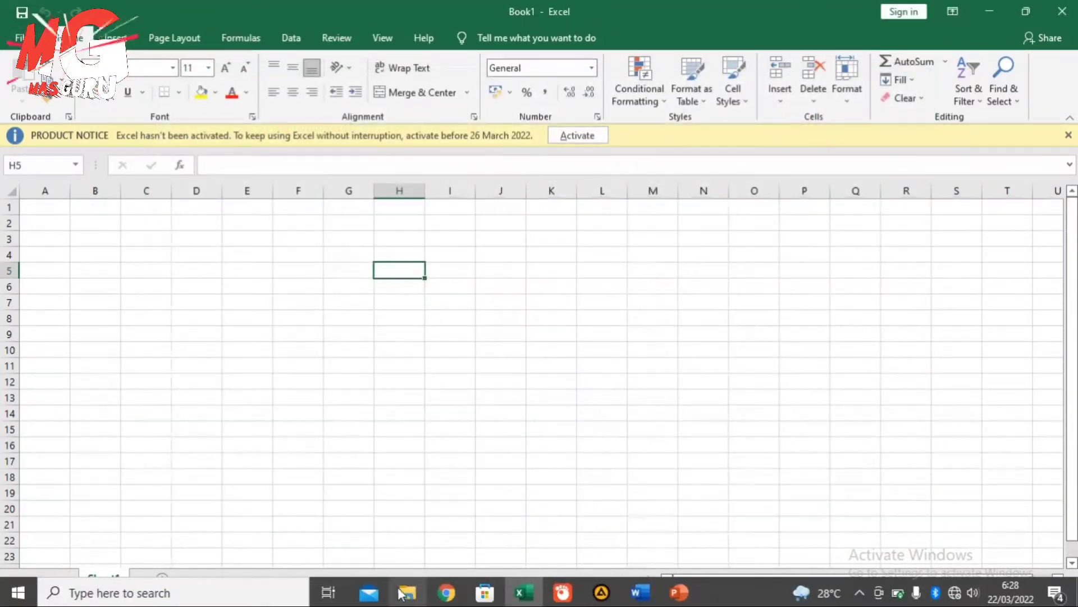
{"action": "left_click", "coordinate": [408, 593]}
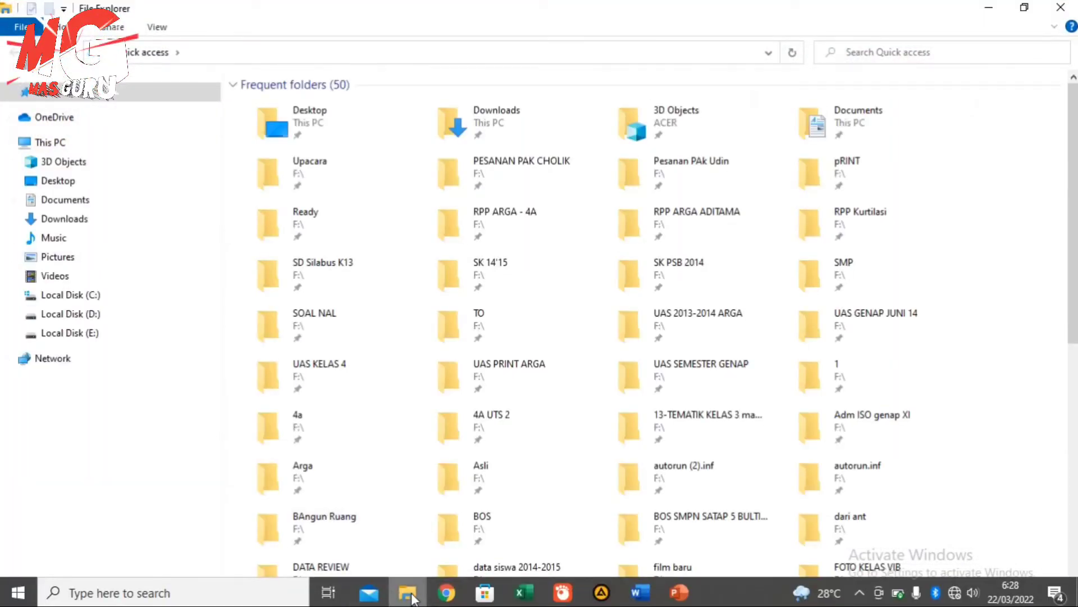
{"action": "mouse_move", "coordinate": [407, 592]}
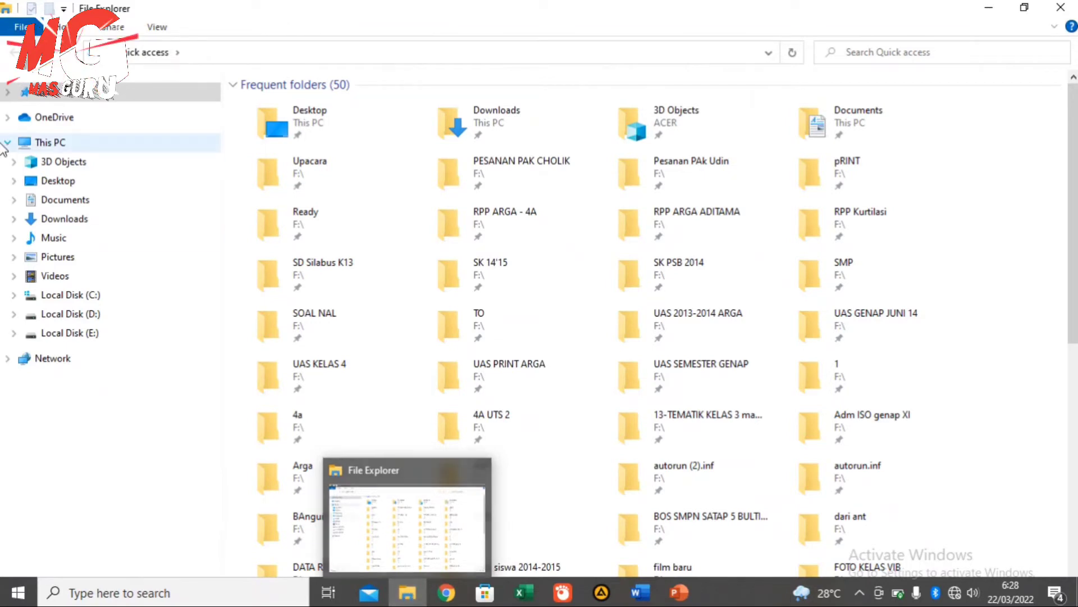
- Navigate to C:\Program Files\Microsoft Office\Office16 and select OSPPREARM.EXE
{"action": "left_click", "coordinate": [81, 297]}
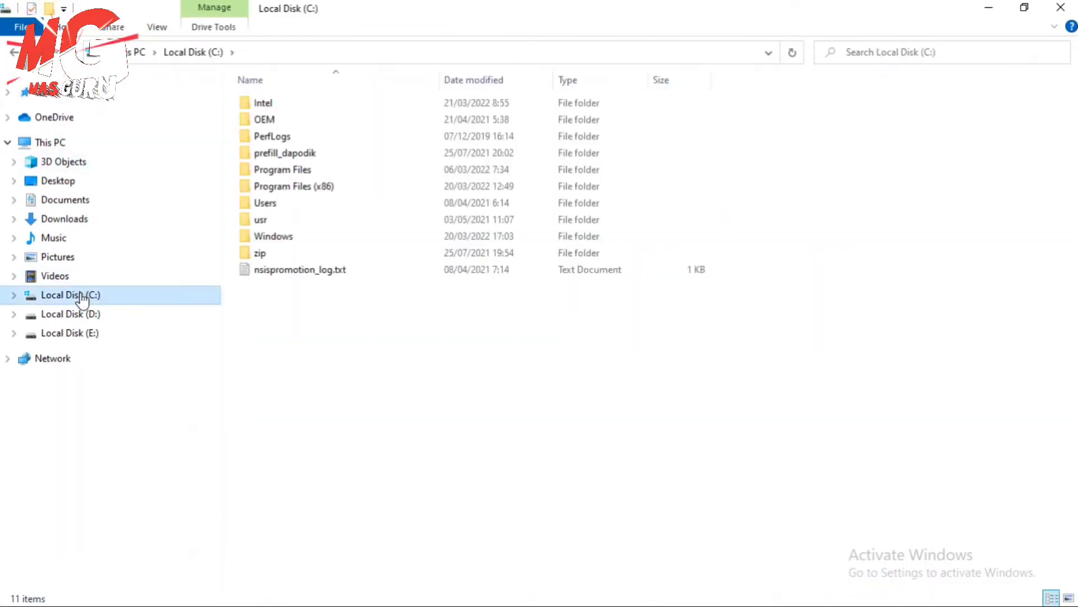
{"action": "double_click", "coordinate": [320, 171]}
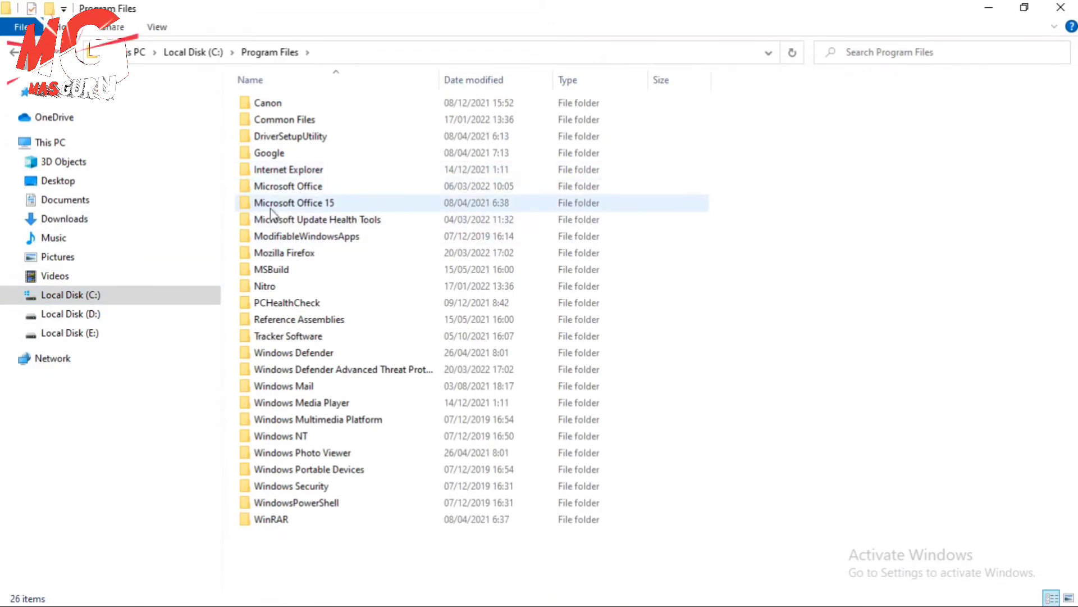
{"action": "left_click", "coordinate": [286, 188]}
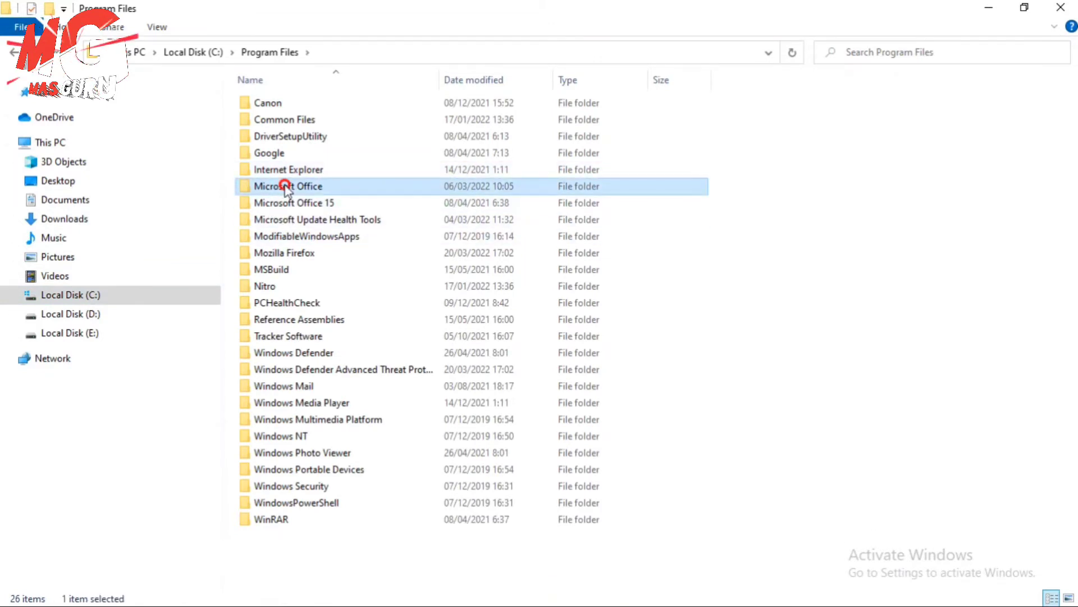
{"action": "double_click", "coordinate": [286, 188]}
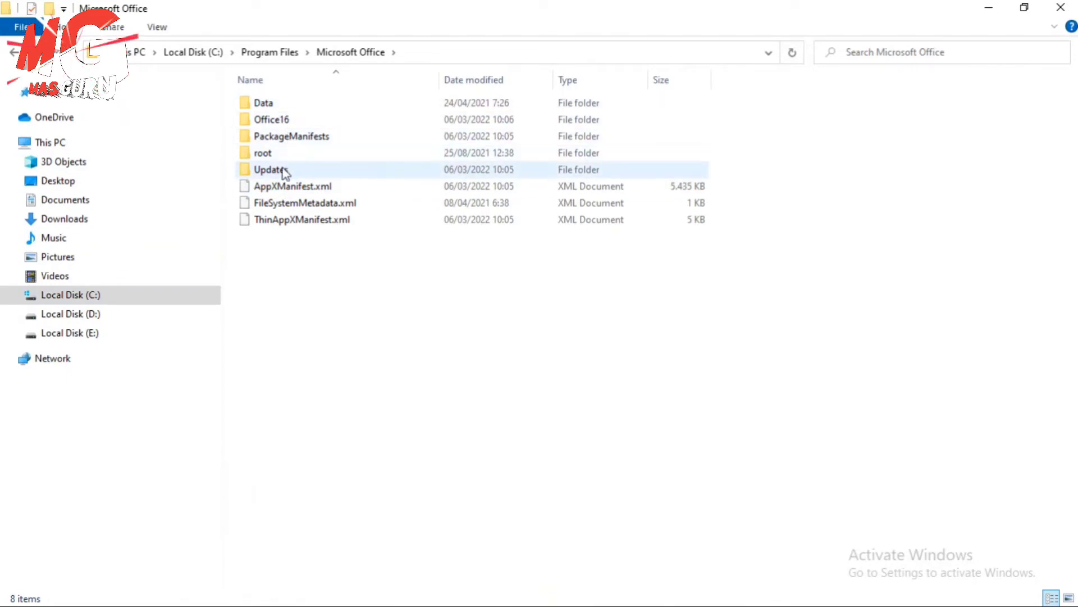
{"action": "double_click", "coordinate": [277, 124]}
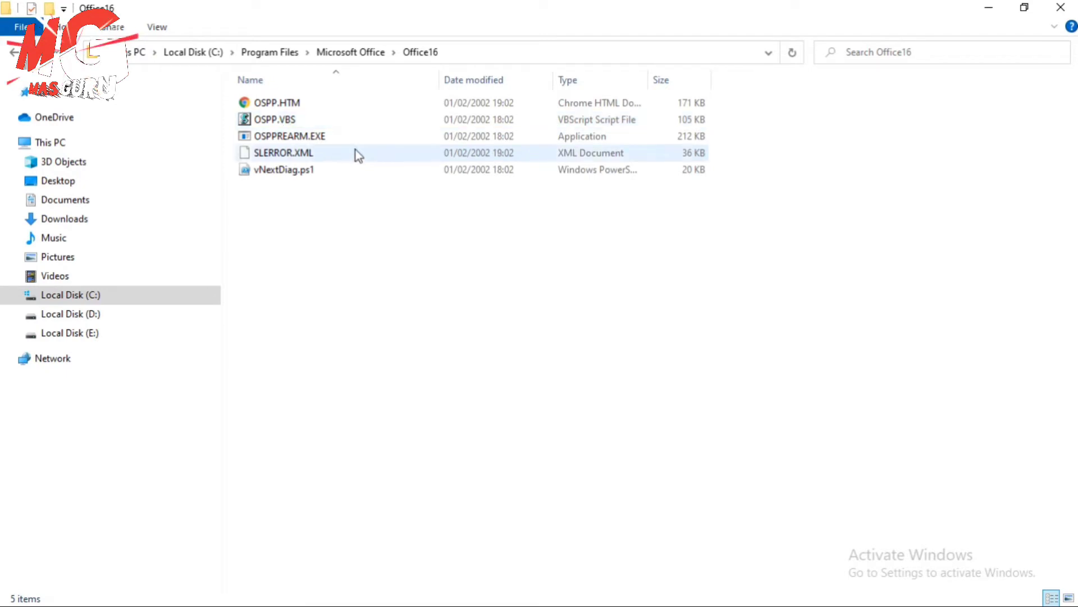
{"action": "left_click", "coordinate": [302, 139]}
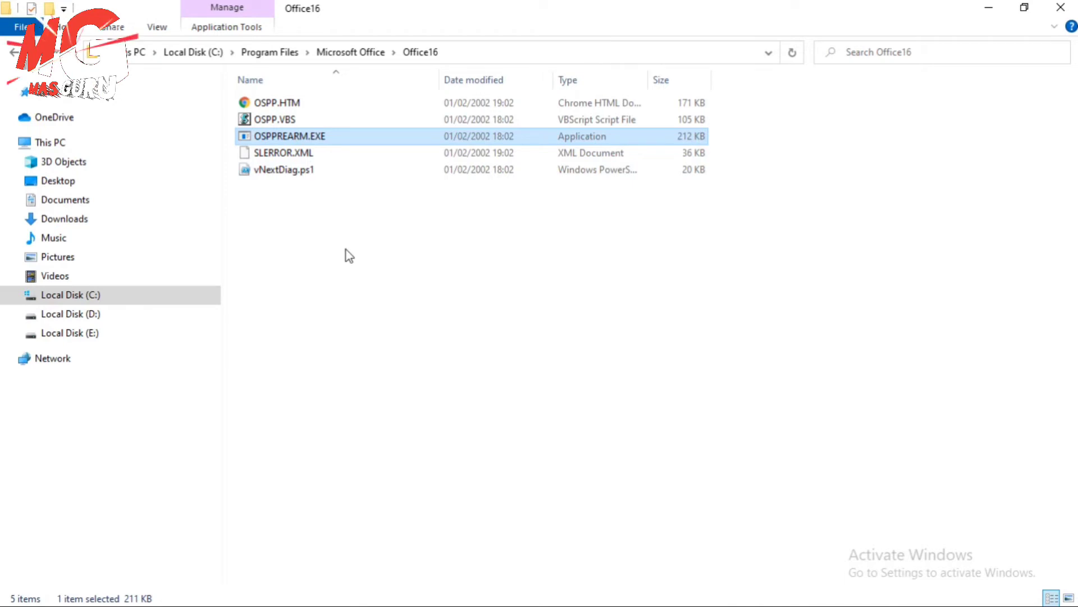
- Run OSPPREARM.EXE as administrator from its context menu
{"action": "right_click", "coordinate": [307, 138]}
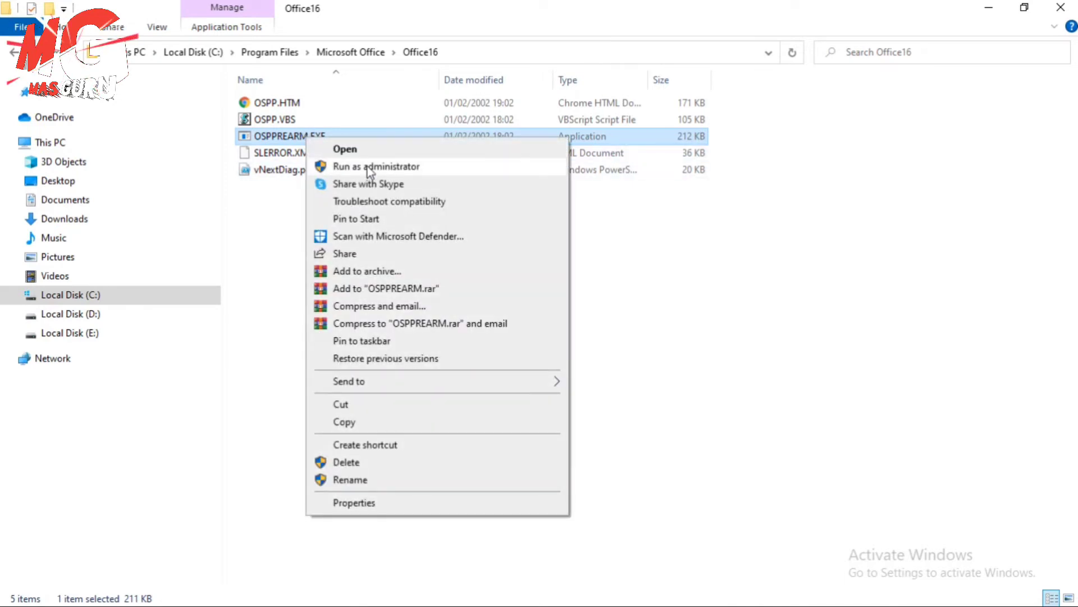
{"action": "left_click", "coordinate": [446, 163]}
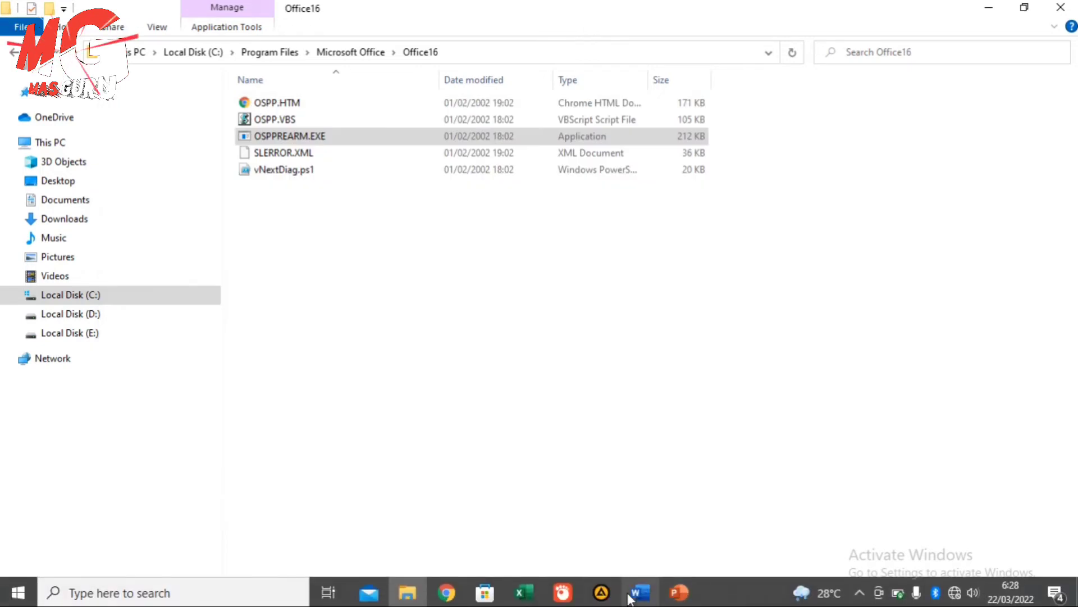
- Close Excel without saving Book1, then relaunch it with a new blank workbook
{"action": "left_click", "coordinate": [515, 593]}
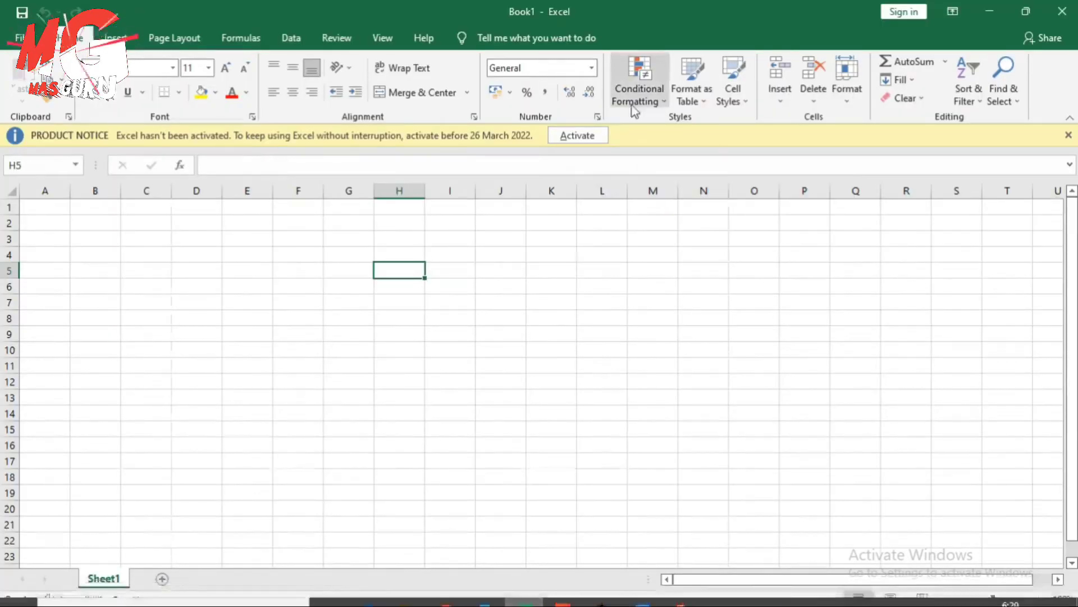
{"action": "left_click", "coordinate": [447, 239]}
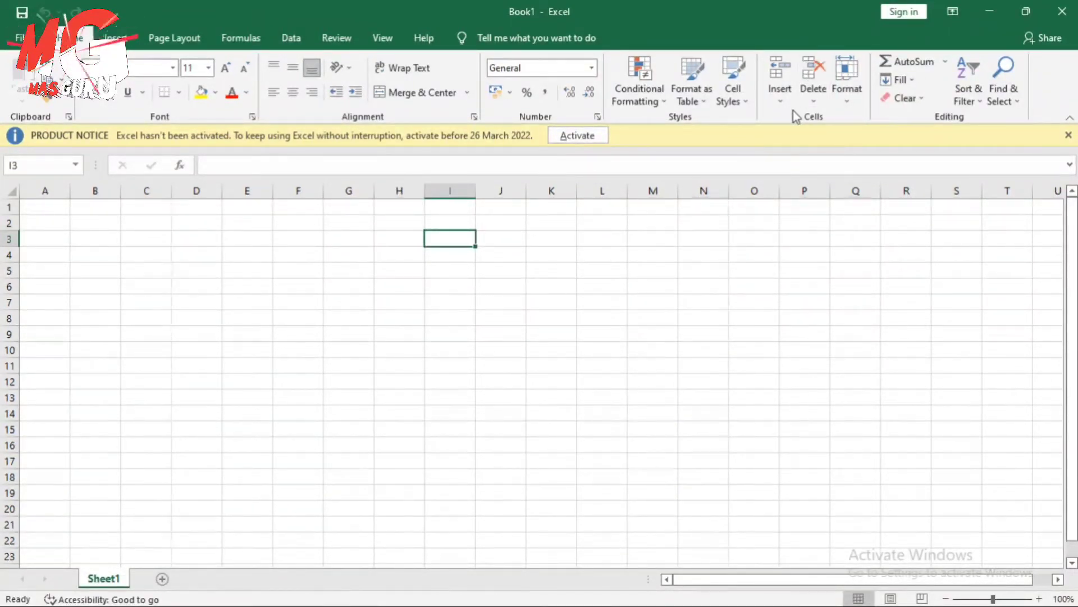
{"action": "left_click", "coordinate": [1068, 135]}
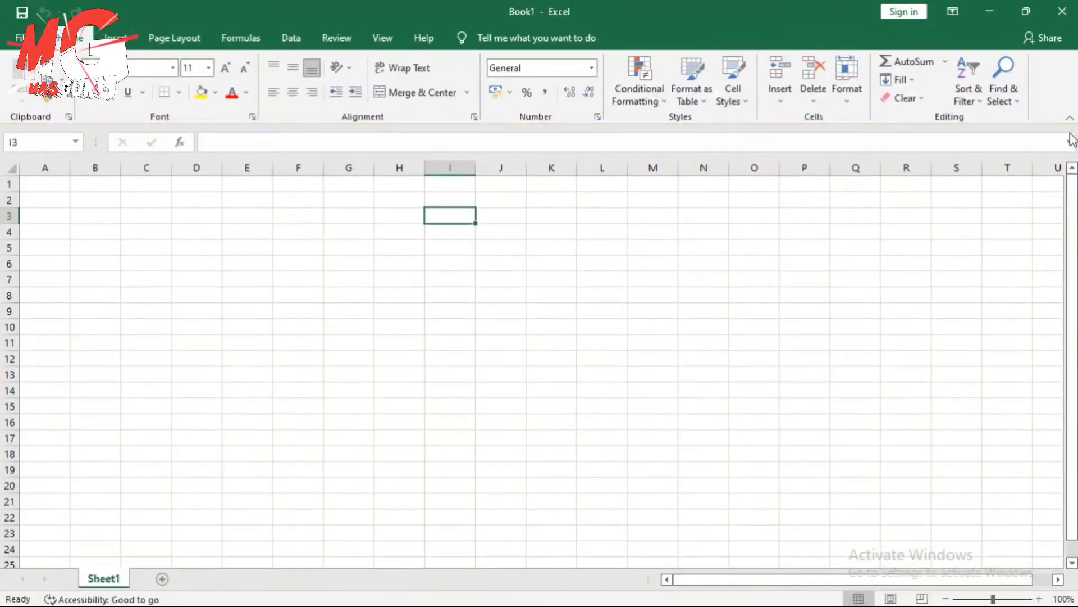
{"action": "left_click", "coordinate": [1062, 12]}
{"action": "left_click", "coordinate": [531, 331]}
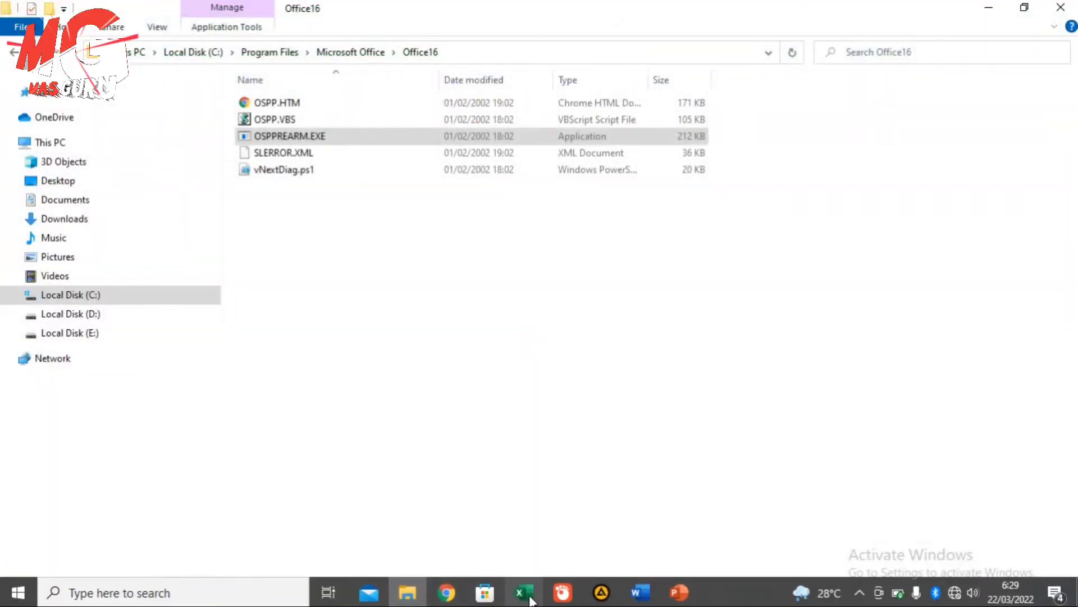
{"action": "left_click", "coordinate": [528, 597]}
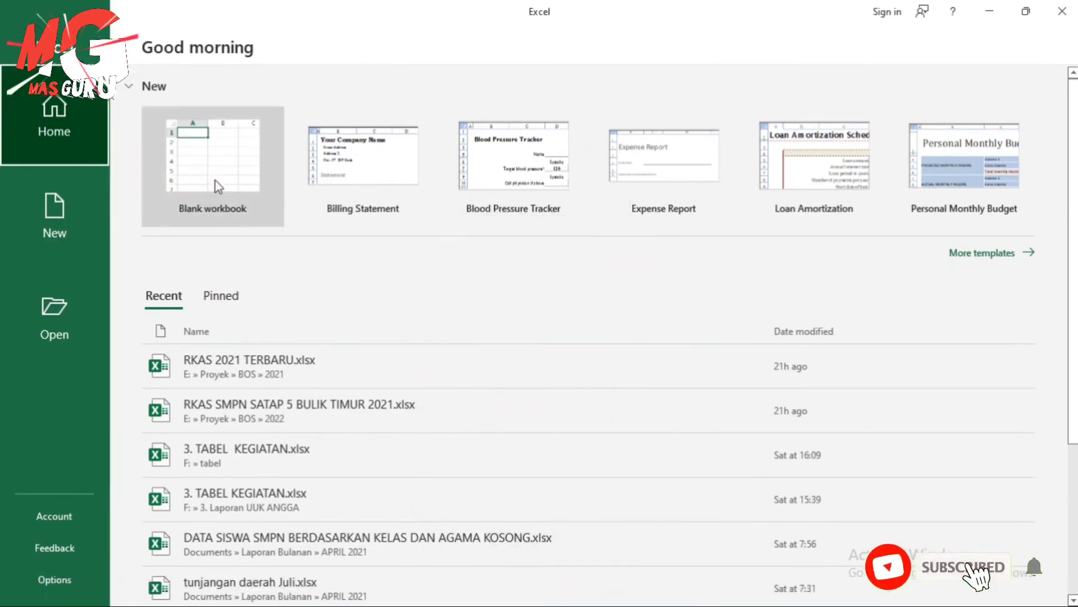
{"action": "left_click", "coordinate": [215, 180]}
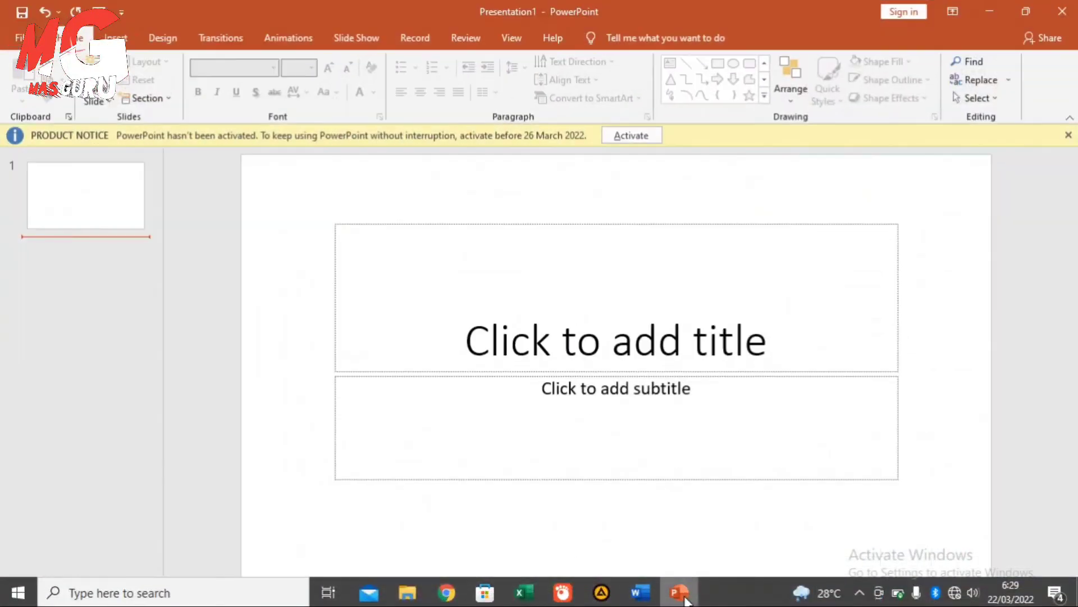
- Close PowerPoint without saving Presentation1
{"action": "left_click", "coordinate": [680, 595]}
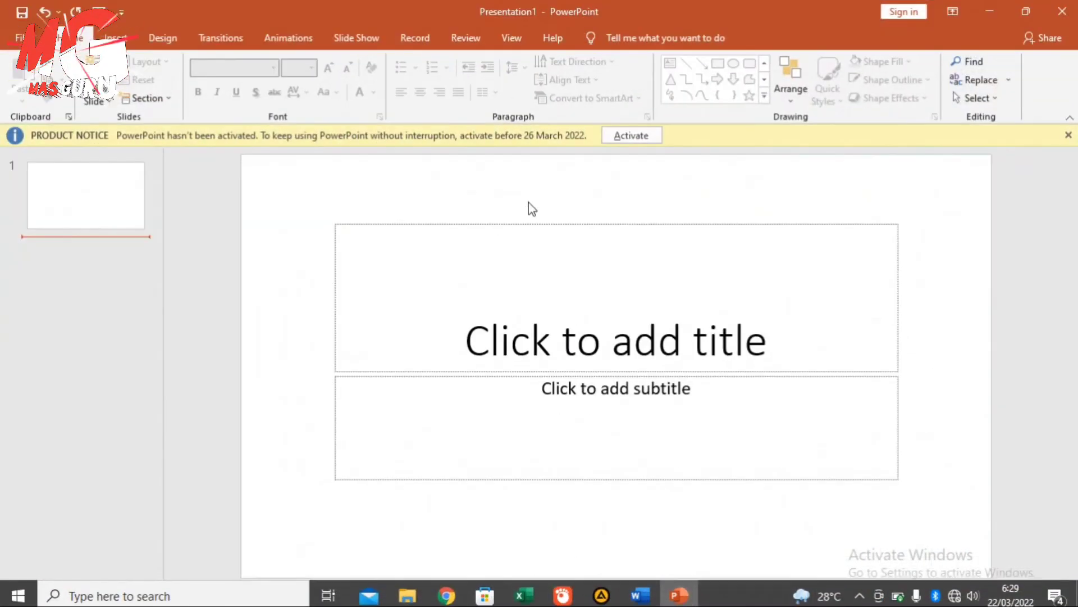
{"action": "left_click", "coordinate": [1062, 11]}
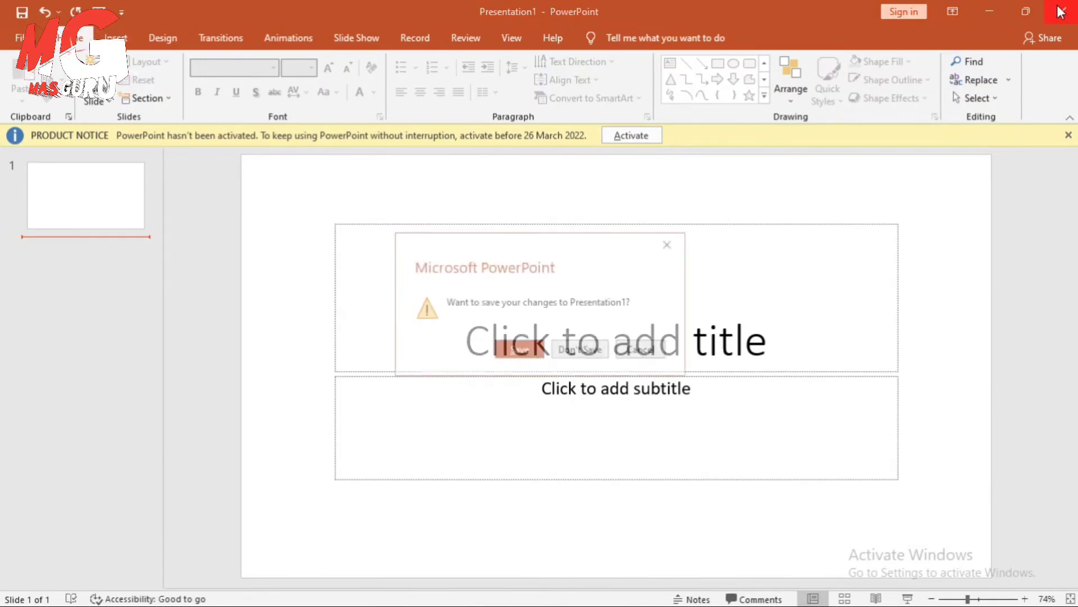
{"action": "left_click", "coordinate": [574, 345]}
- Relaunch PowerPoint via a Windows search for 'power' and start a blank presentation
{"action": "left_click", "coordinate": [117, 597]}
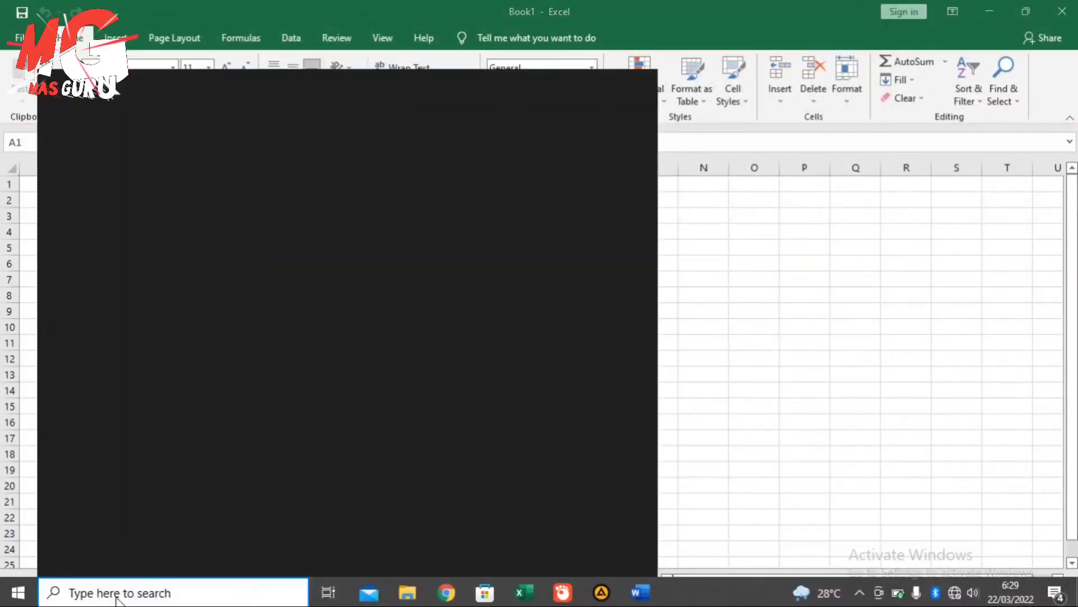
{"action": "type", "text": "power"}
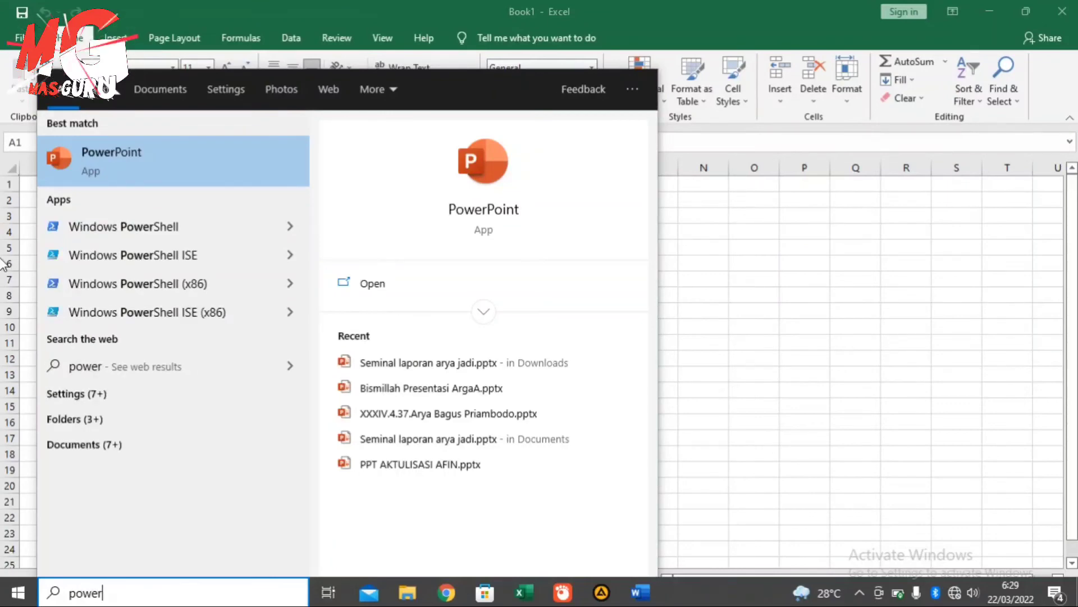
{"action": "key", "text": "Return"}
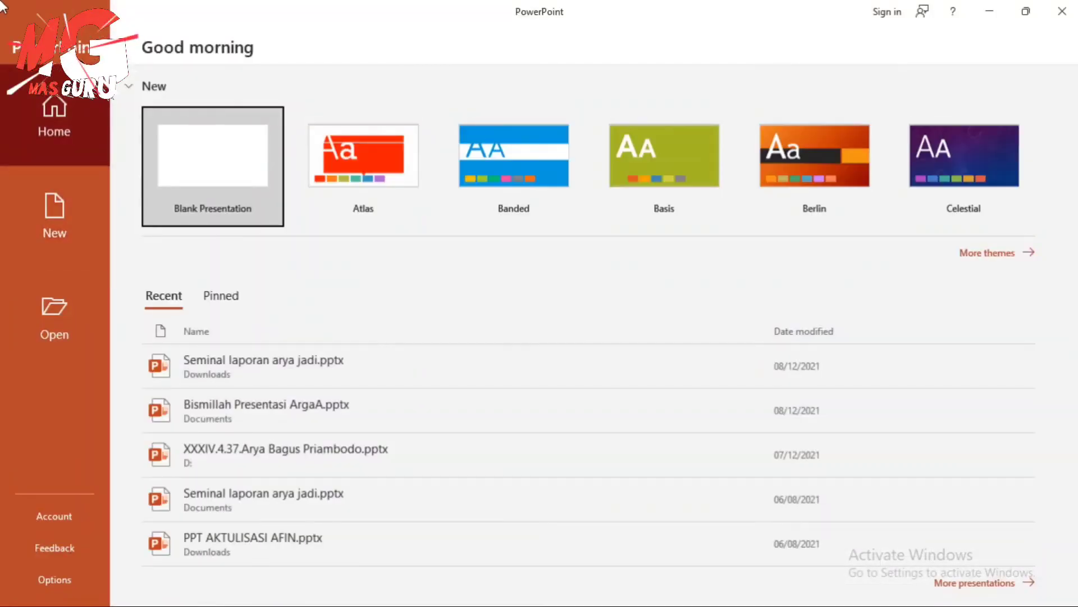
{"action": "left_click", "coordinate": [172, 154]}
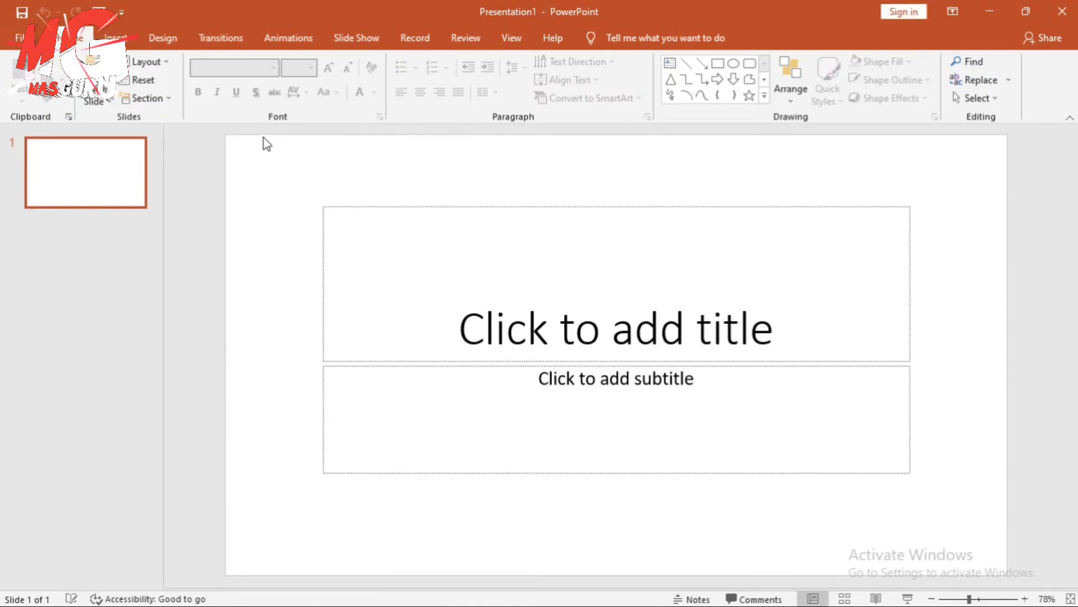
{"action": "left_click", "coordinate": [595, 272]}
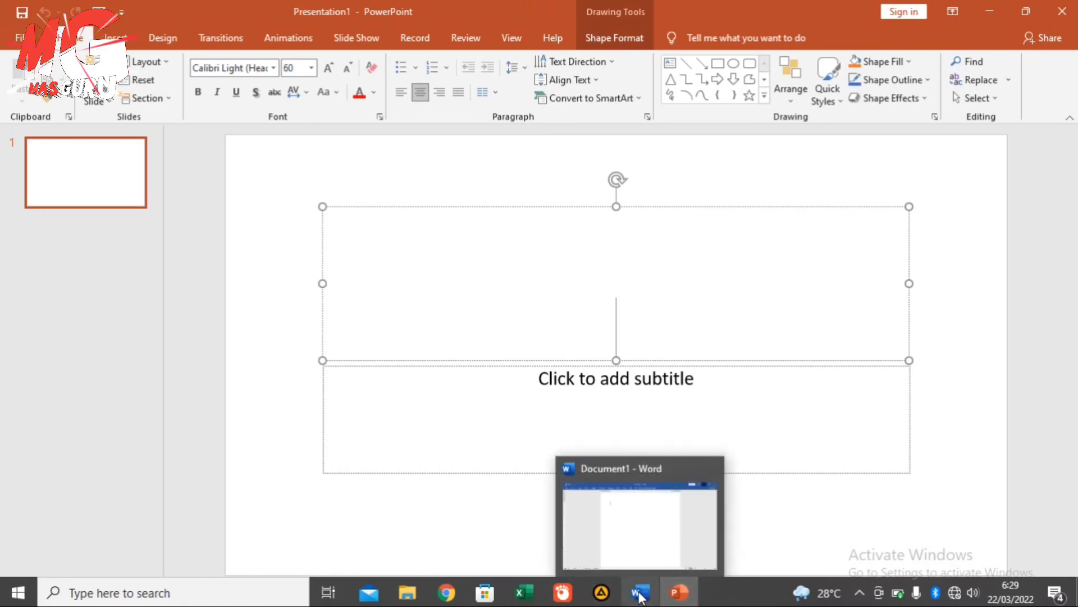
- Bring Word's Document1 forward and expand the Home ribbon
{"action": "left_click", "coordinate": [641, 596]}
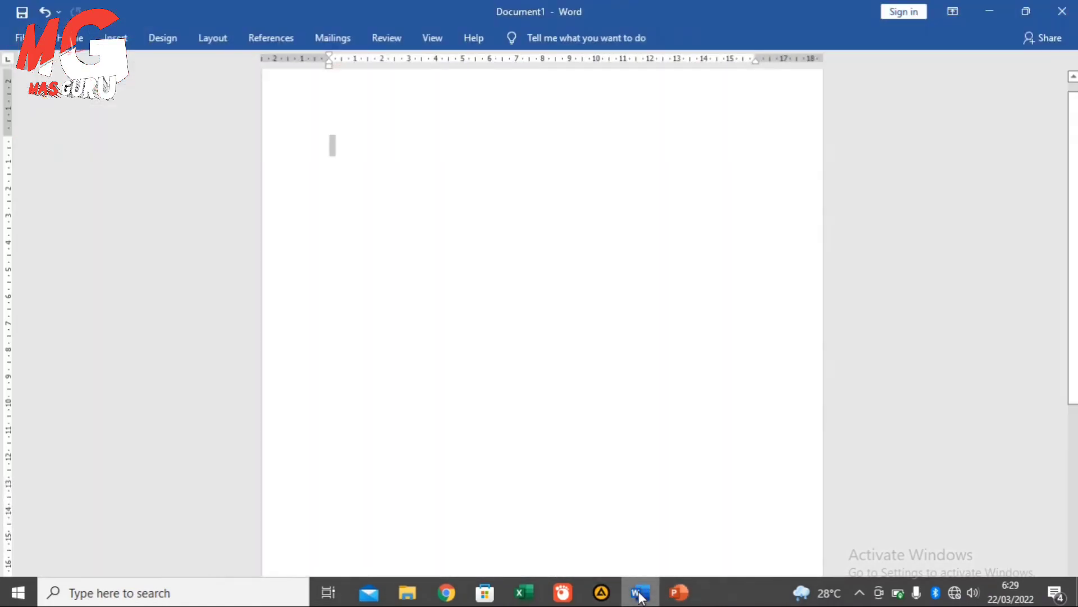
{"action": "left_click", "coordinate": [79, 40]}
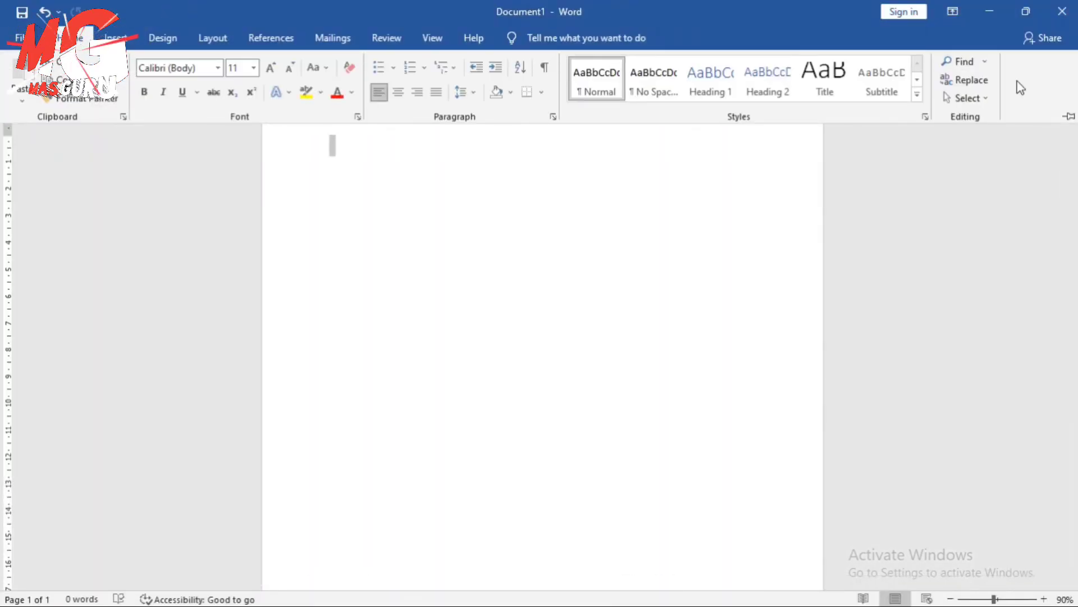